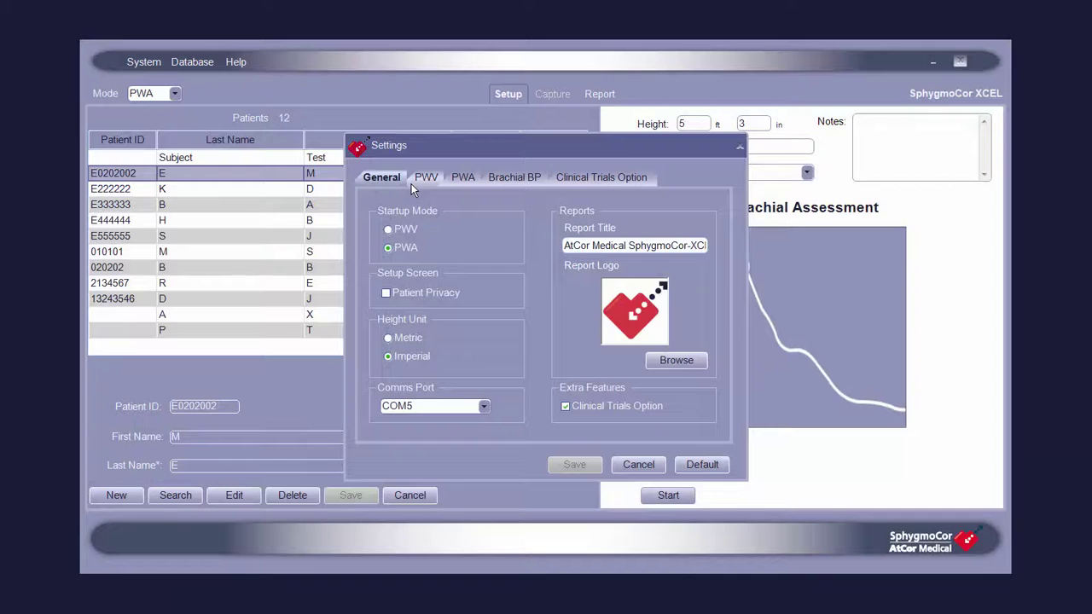
- Show the PWV settings tab with its 10-second capture time and 200 mm distance
left_click(411, 183)
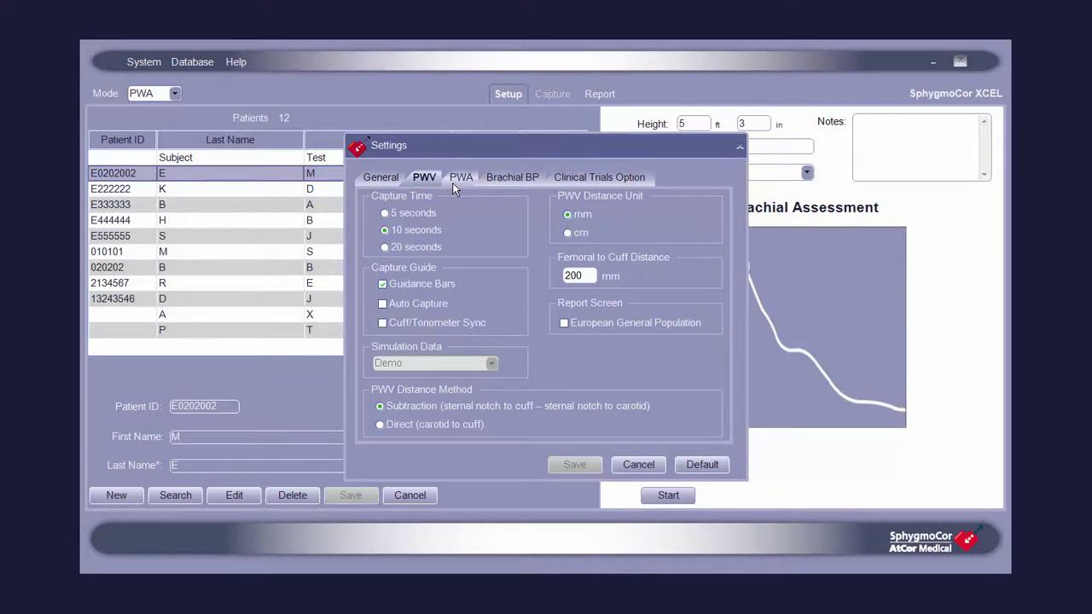
- Review the PWA, Brachial BP and Clinical Trials Option settings tabs in turn
left_click(453, 184)
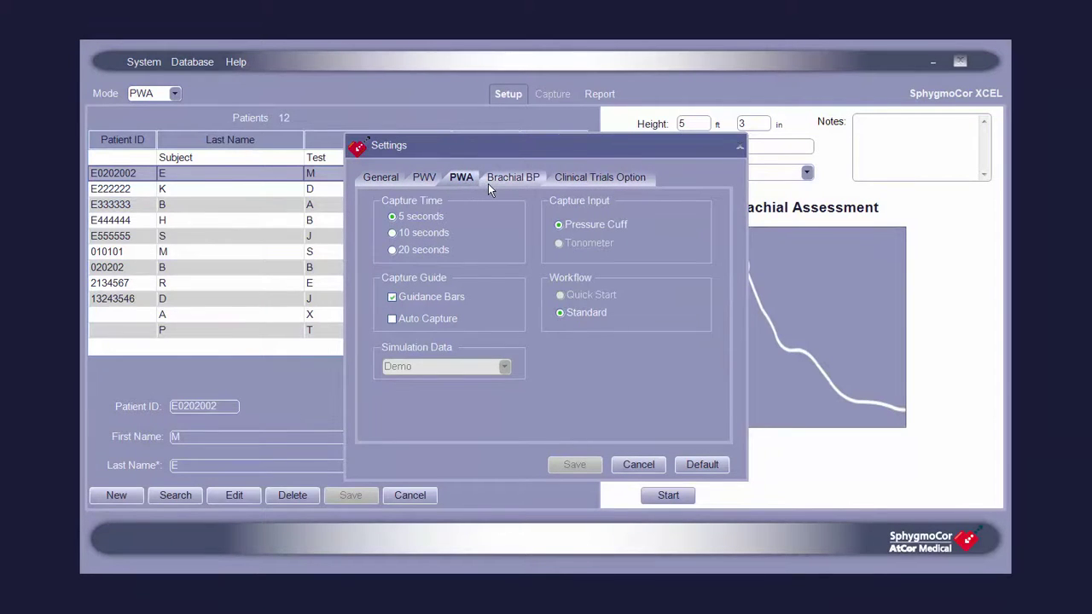
left_click(491, 183)
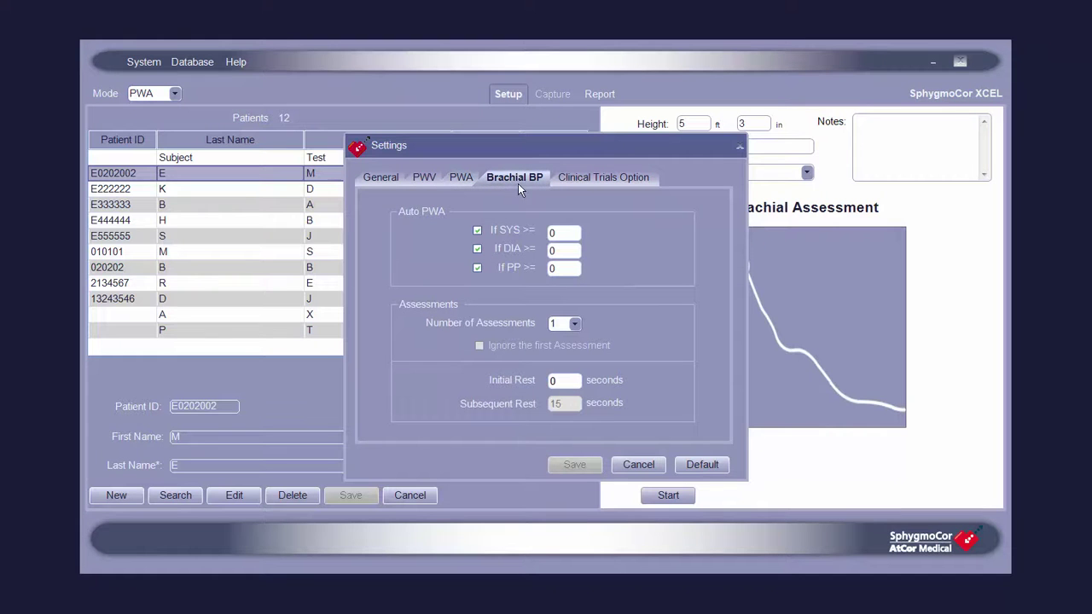
left_click(572, 182)
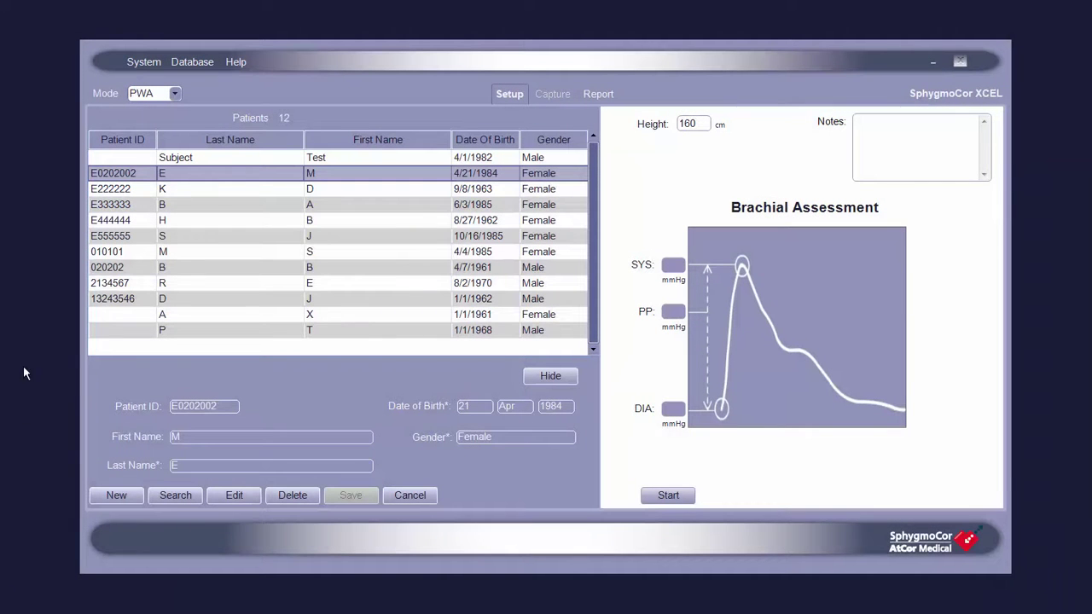
- Open Settings from the System menu to review the General tab options
left_click(142, 62)
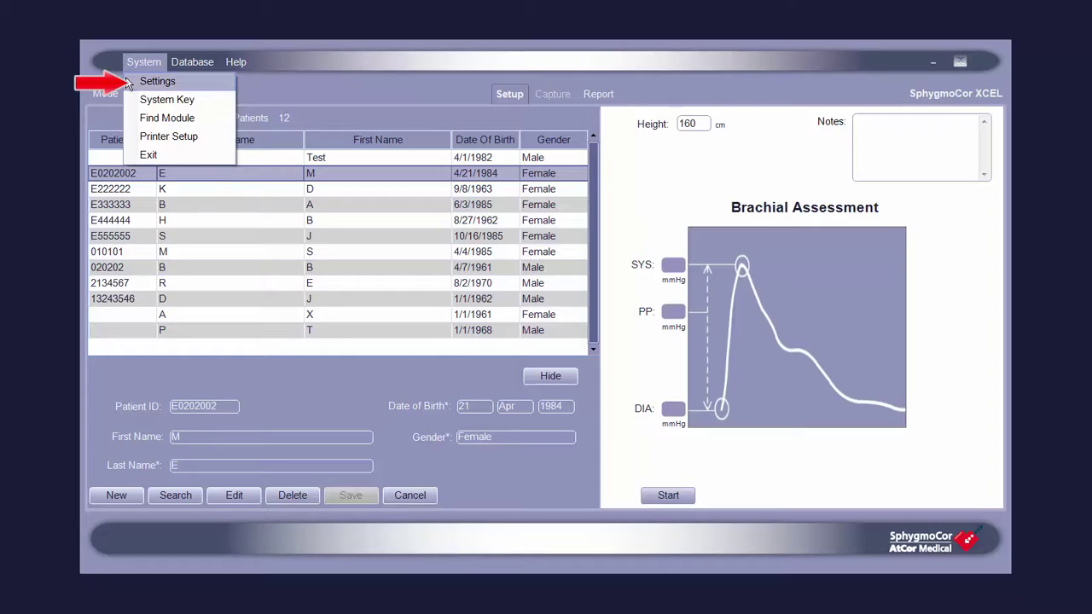
left_click(130, 81)
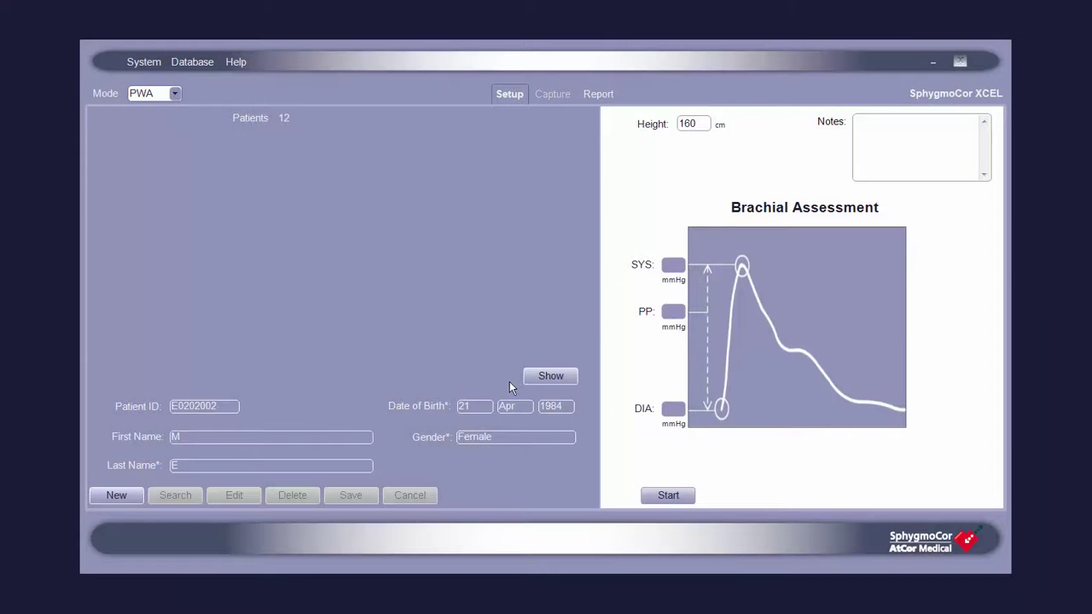
- Show the patient list, then hide it again
left_click(532, 378)
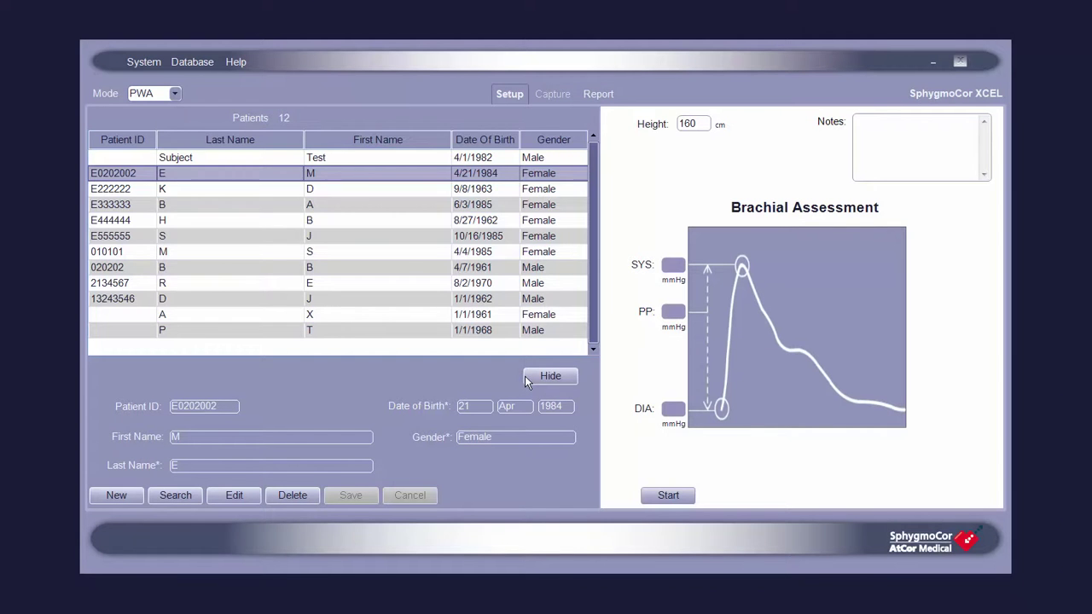
left_click(524, 376)
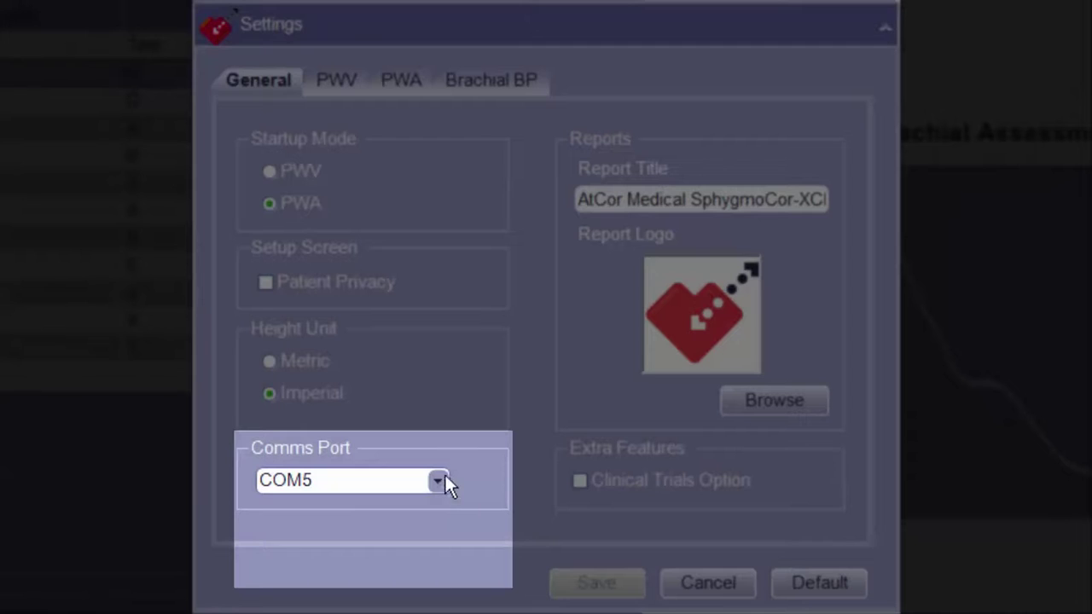
- Set the Comms Port to Simulation
left_click(439, 481)
scroll(441, 537, "down", 1)
left_click(419, 576)
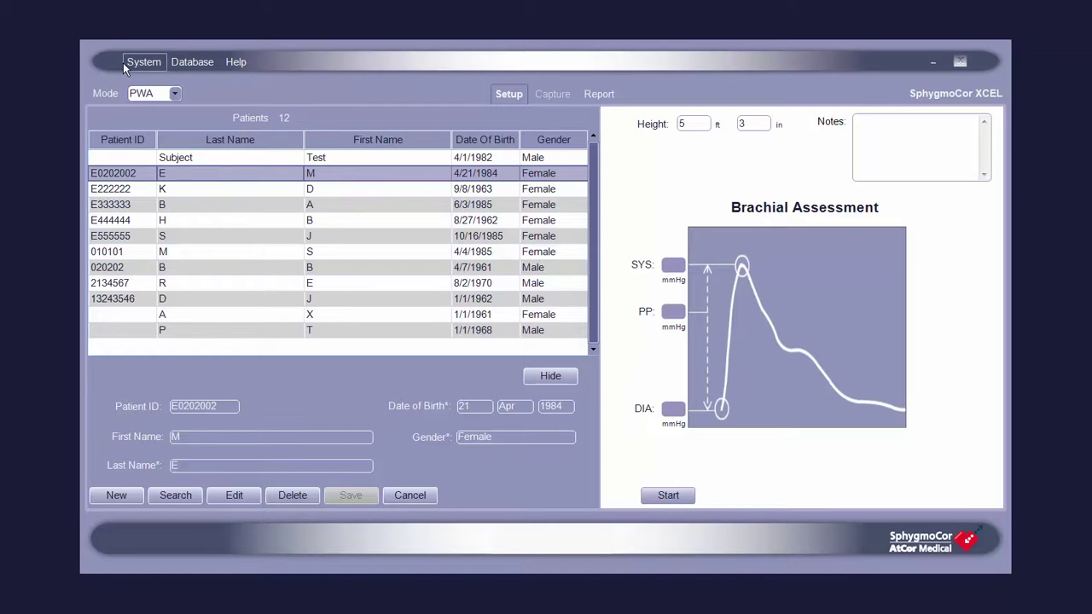
- Run System > Find Module to locate the electronics module
left_click(123, 62)
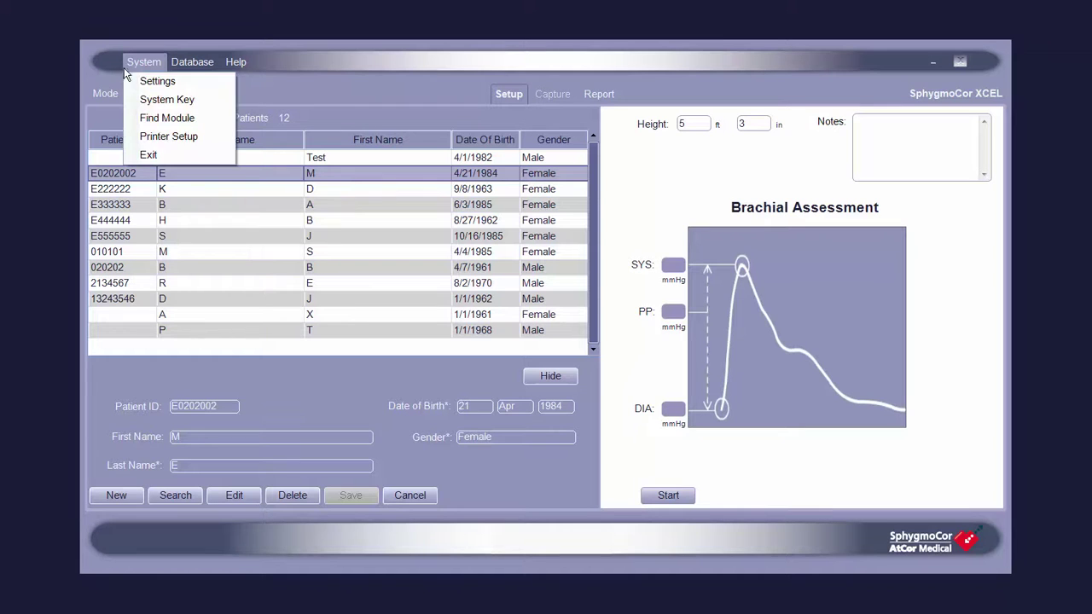
left_click(132, 119)
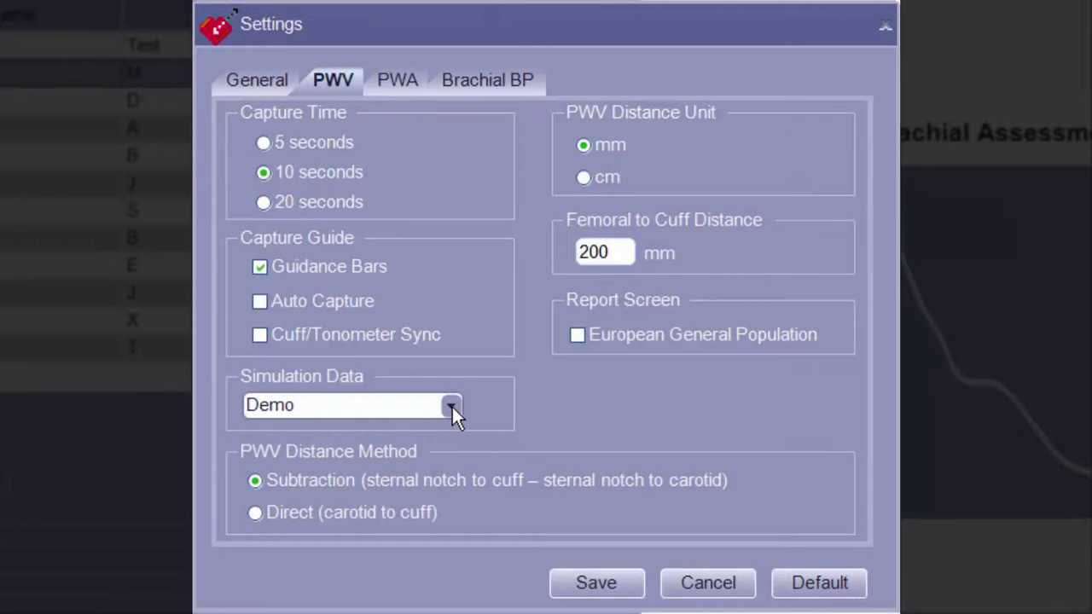
- Set the PWV Simulation Data to capture_2016Aug11134457
left_click(451, 407)
left_click(437, 430)
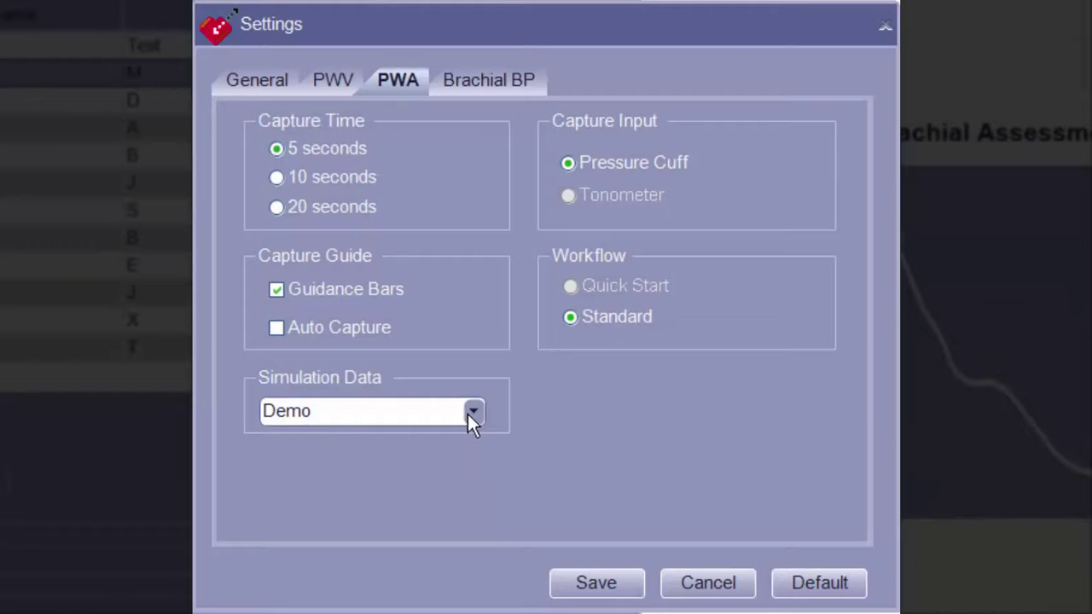
- Set the PWA Simulation Data to capture_2016Jun01142203
left_click(471, 413)
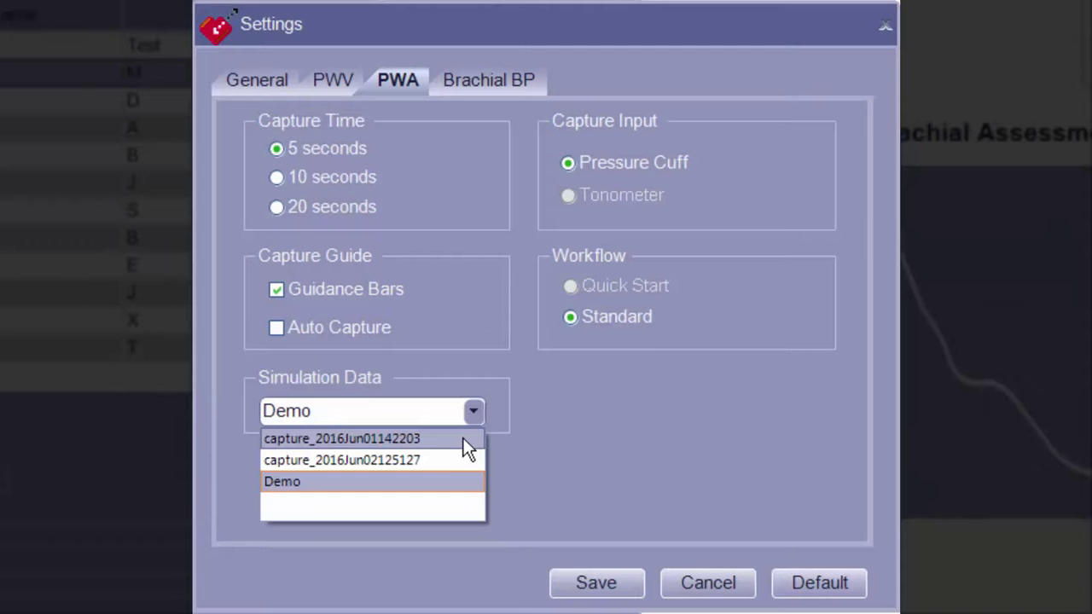
left_click(432, 438)
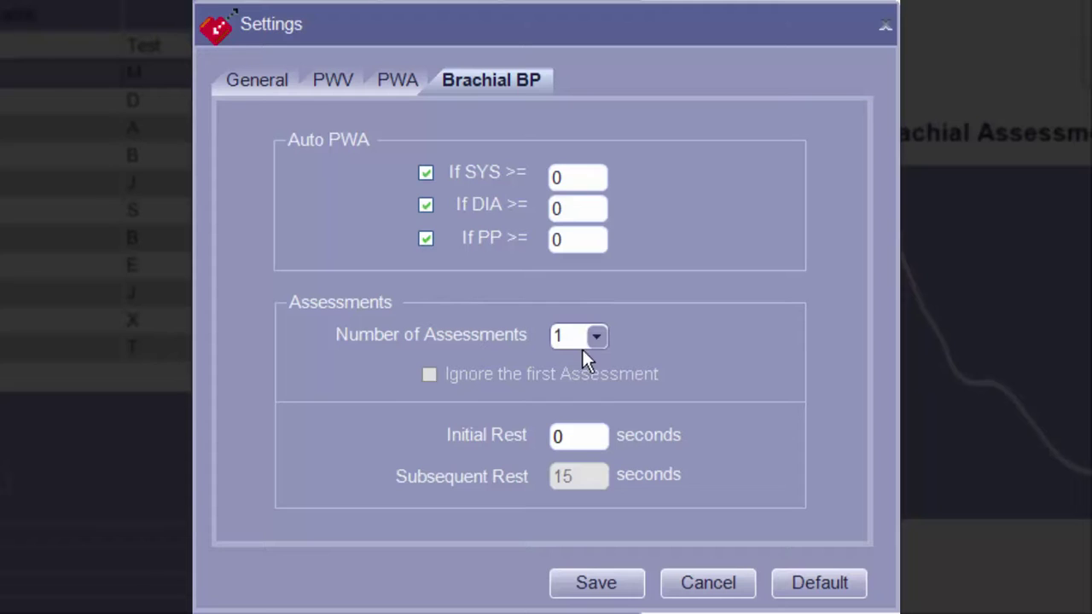
- Set the Brachial BP Number of Assessments to 3
left_click(596, 338)
left_click_drag(602, 369, 596, 395)
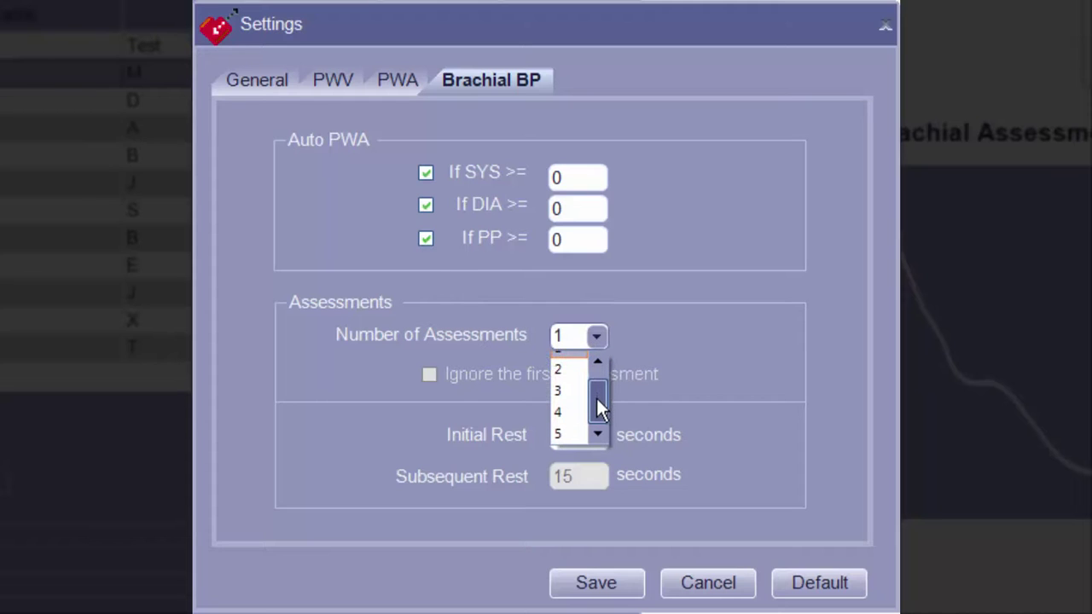
left_click(581, 392)
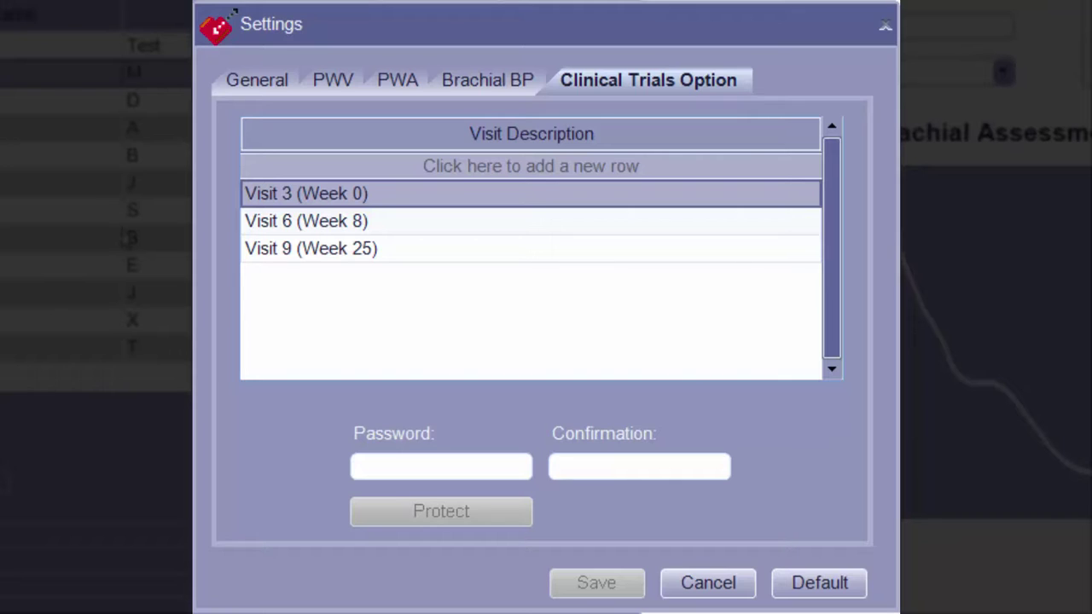
- Add two visit rows named 'Other Visit' and 'Final Visit'
left_click(253, 165)
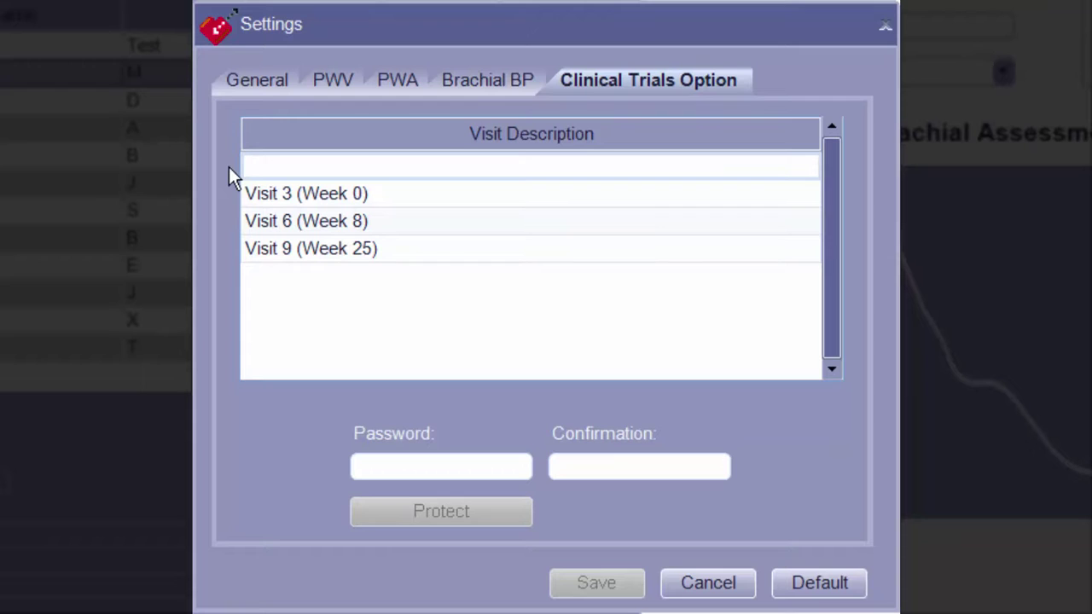
type("Other Visit")
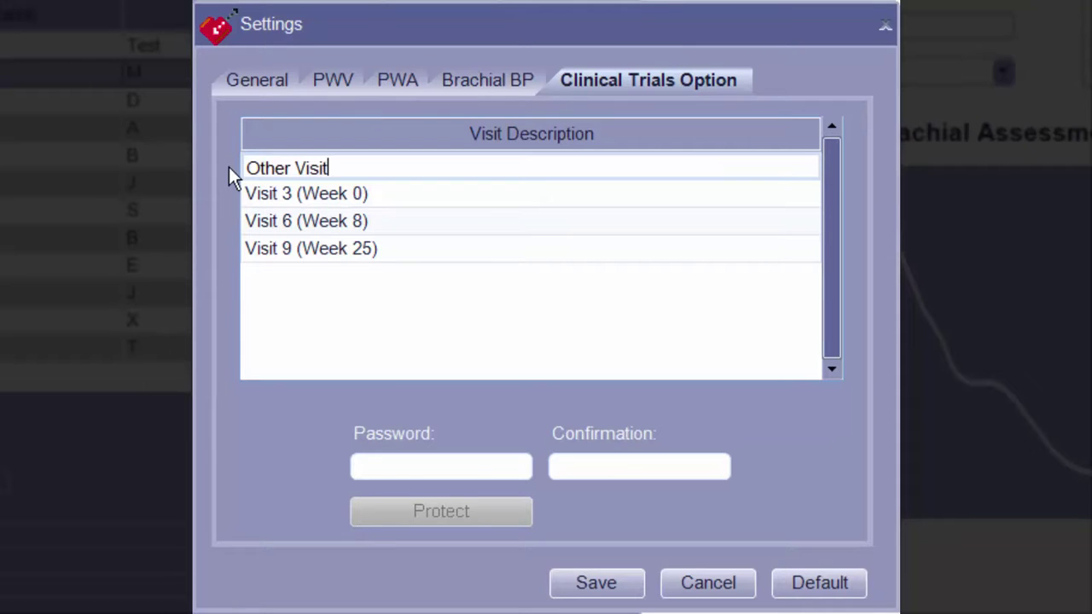
key("Return")
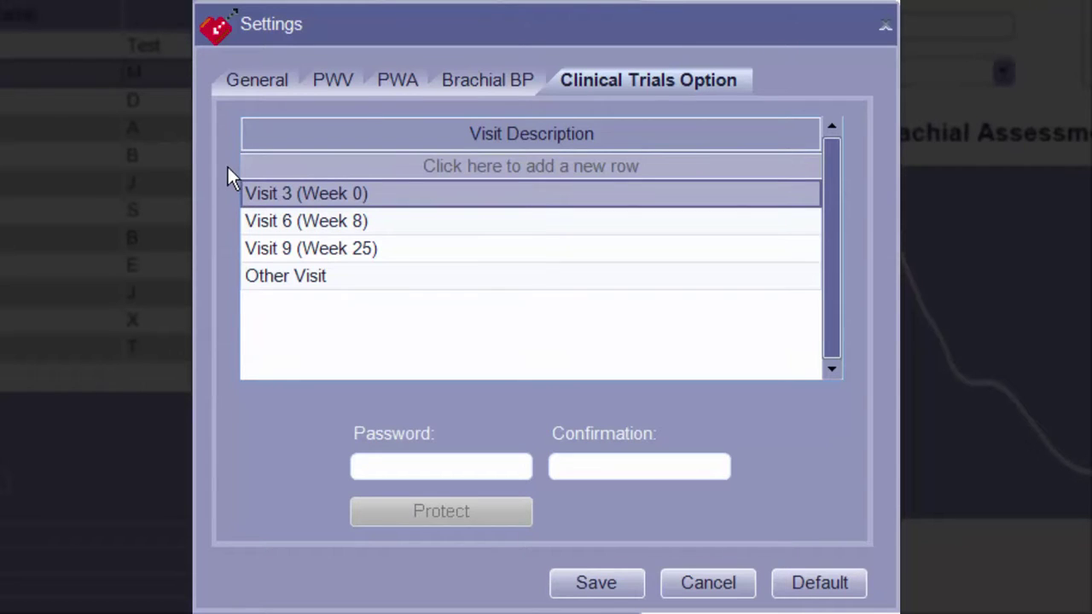
left_click(243, 167)
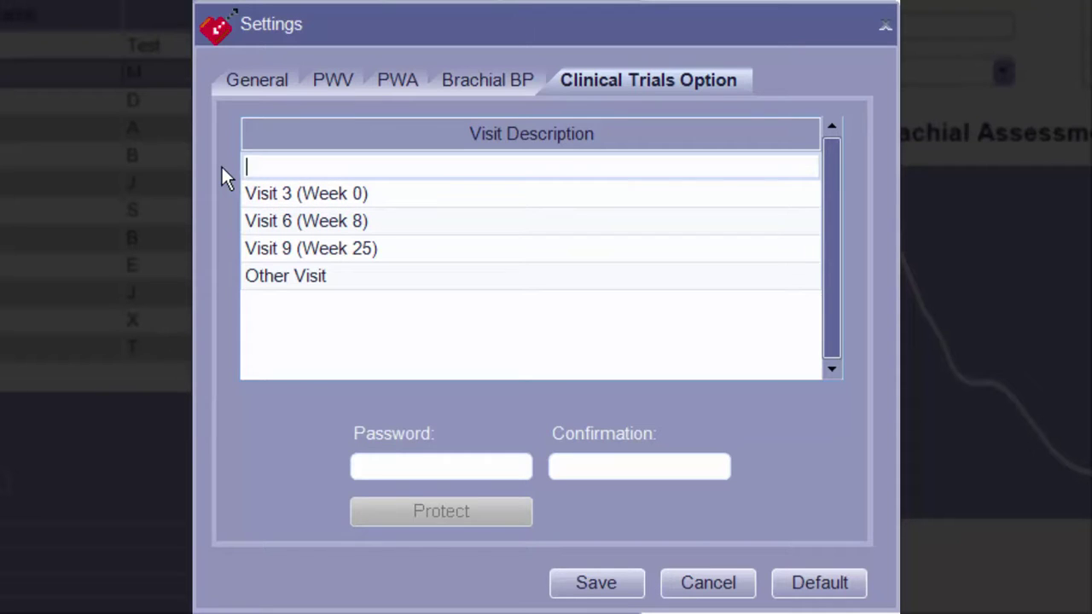
type("Final Visit")
key("Return")
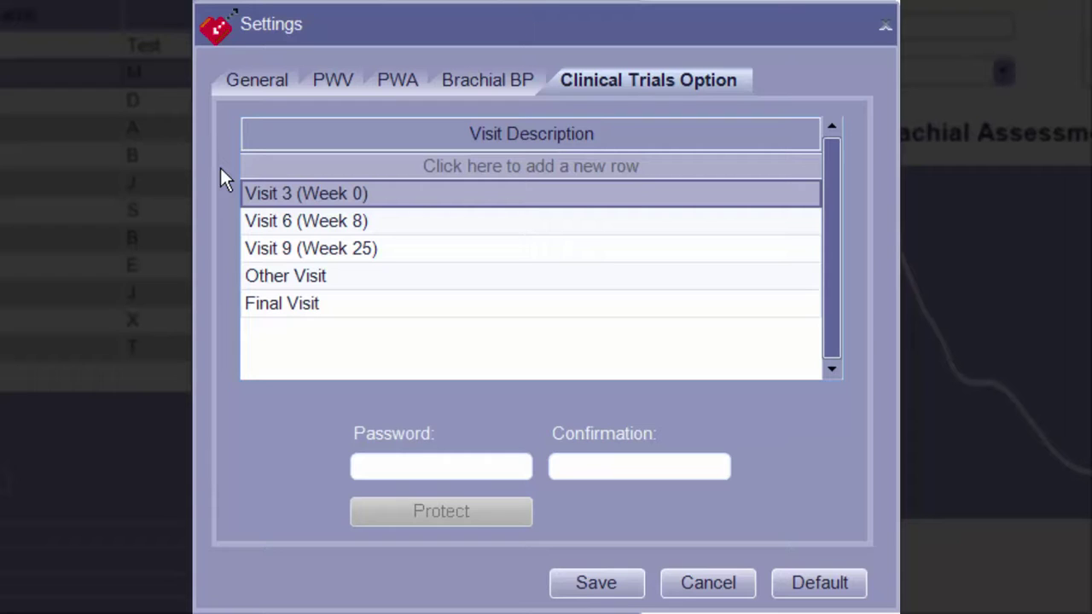
- Rename 'Other Visit' to 'Other' and delete the 'Final Visit' row
left_click(360, 275)
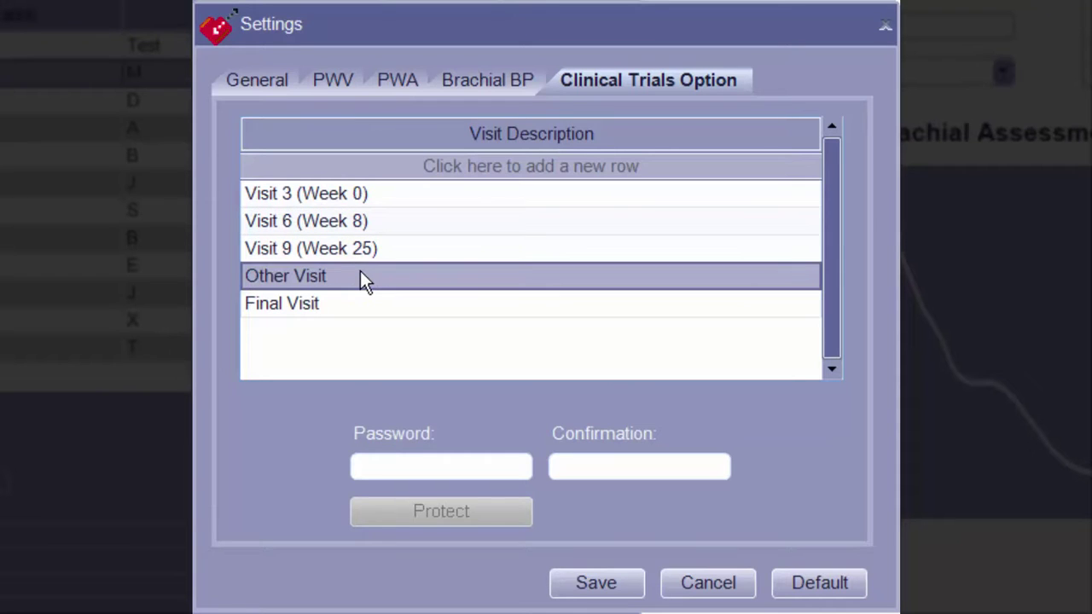
left_click(359, 274)
left_click(360, 275)
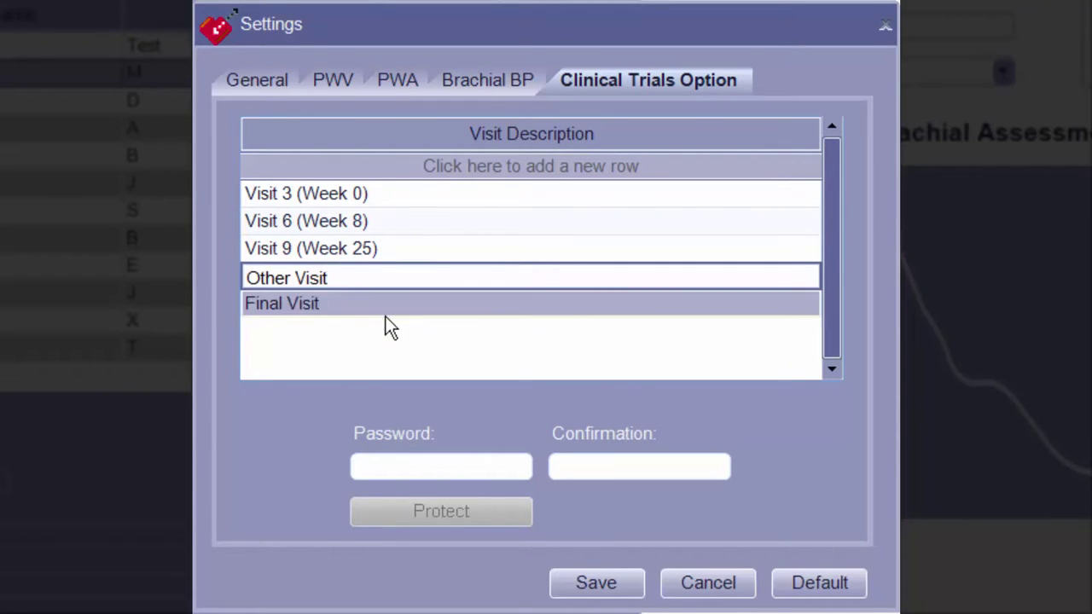
key("BackSpace")
key("BackSpace")
key("BackSpace")
key("BackSpace")
key("BackSpace")
key("BackSpace")
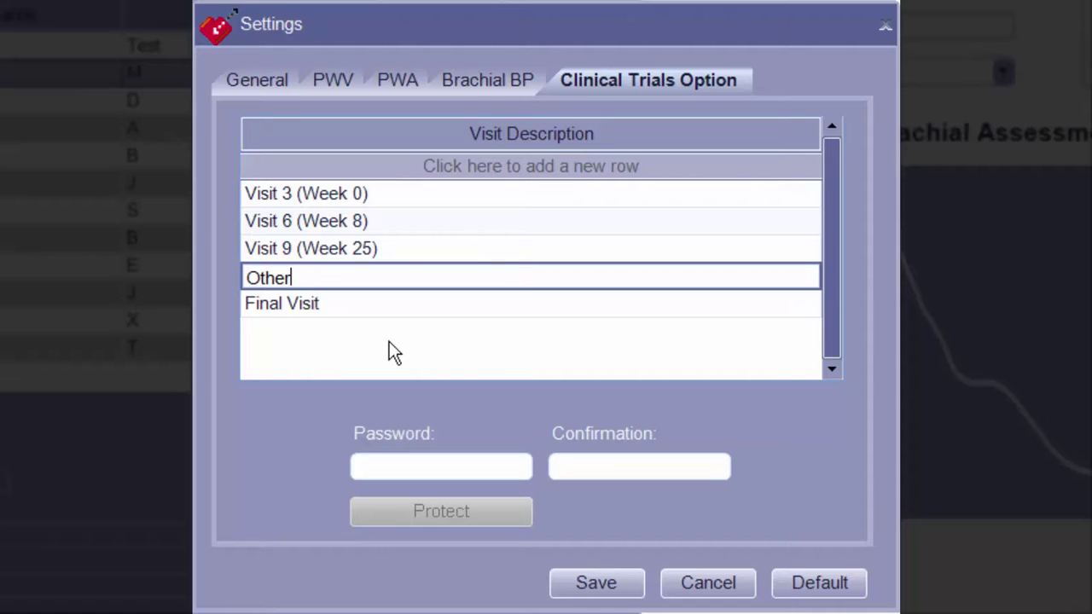
key("Return")
left_click(369, 303)
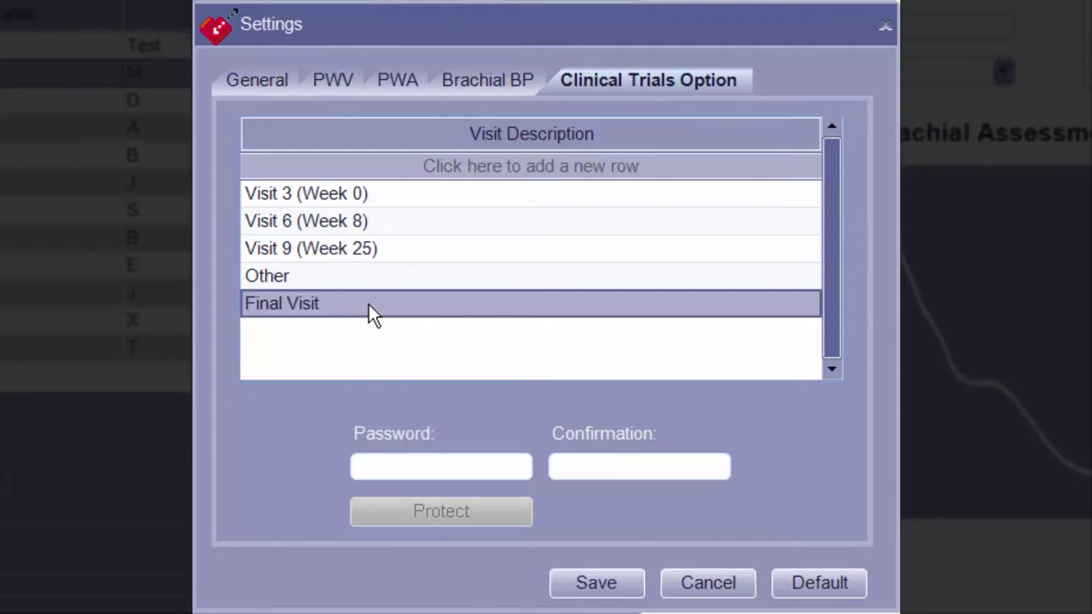
key("Delete")
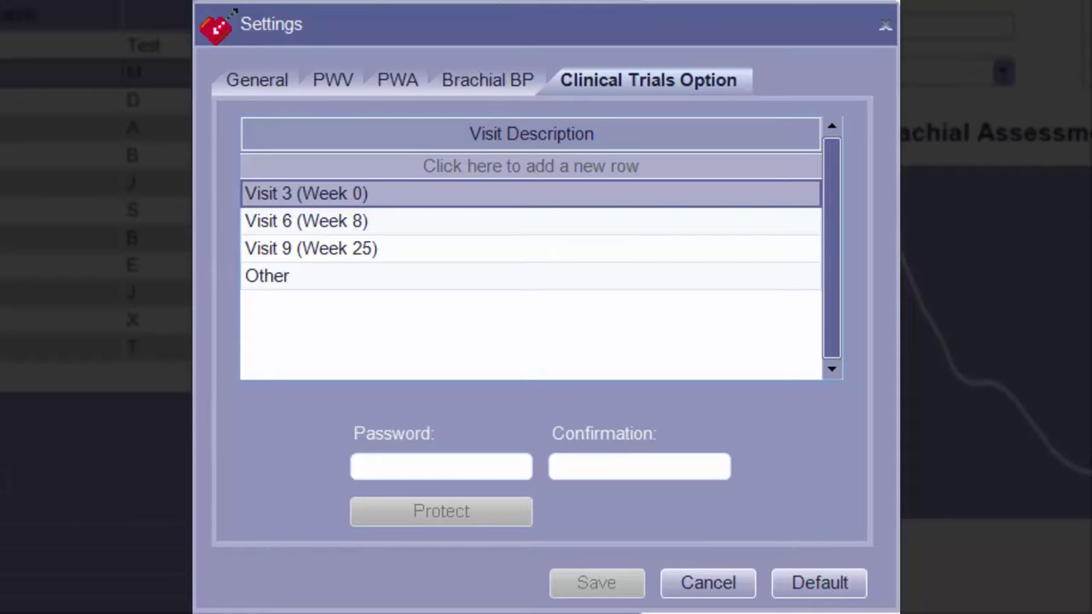
- Lock the Clinical Trials visit list with a confirmed password, then enter the password to unlock it again
left_click(370, 464)
type("****")
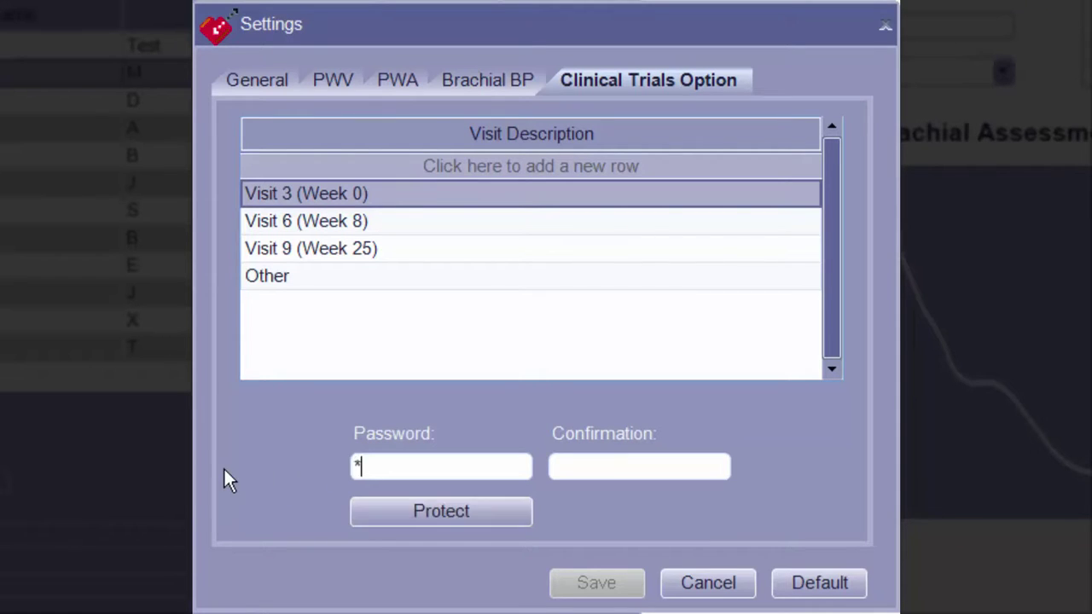
key("Tab")
type("****")
left_click(361, 502)
left_click(265, 88)
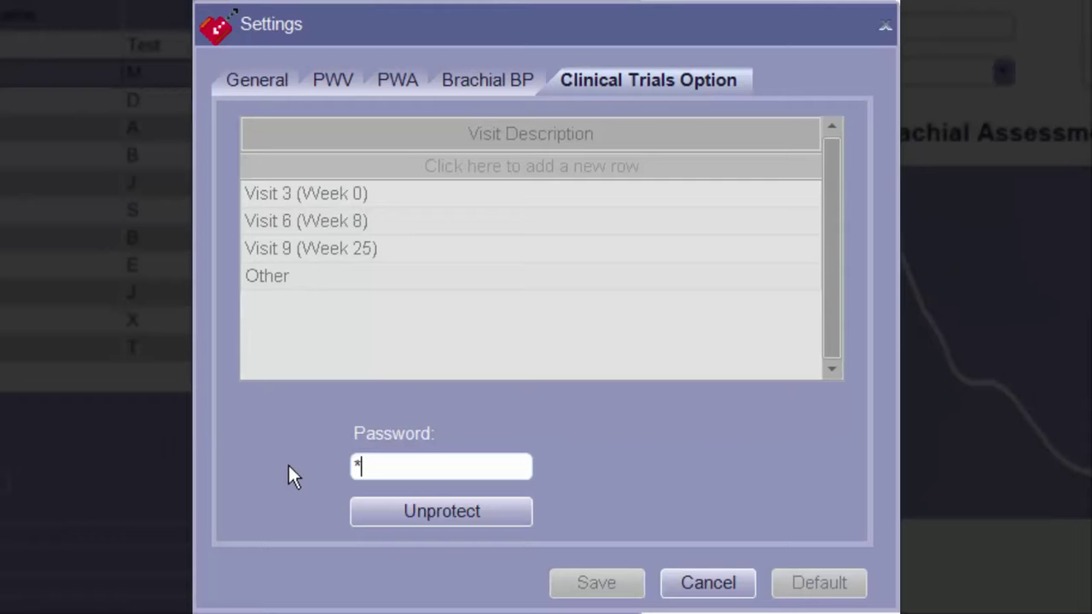
type("***")
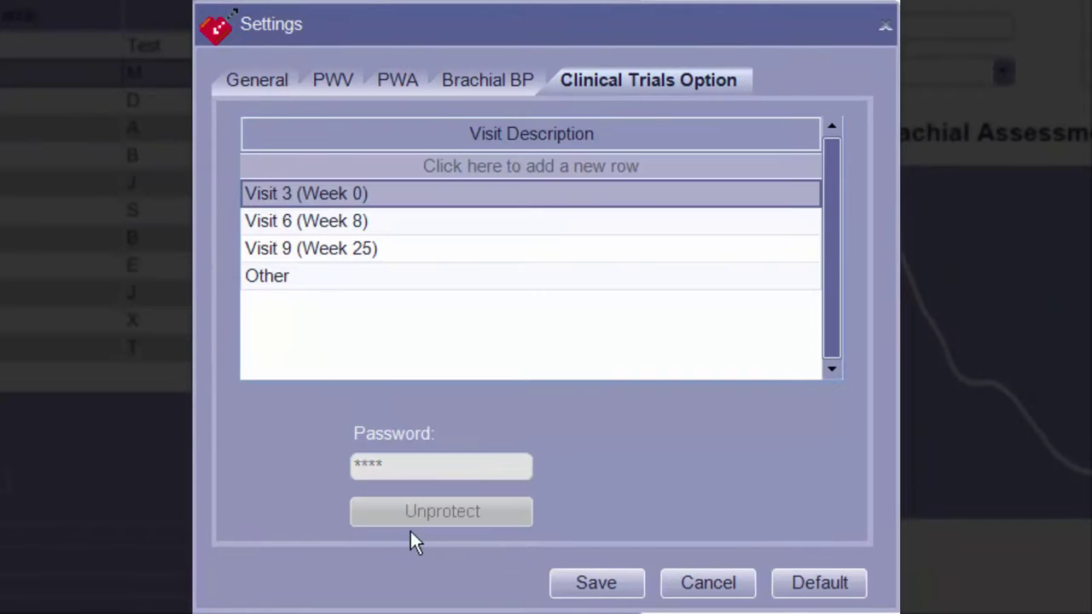